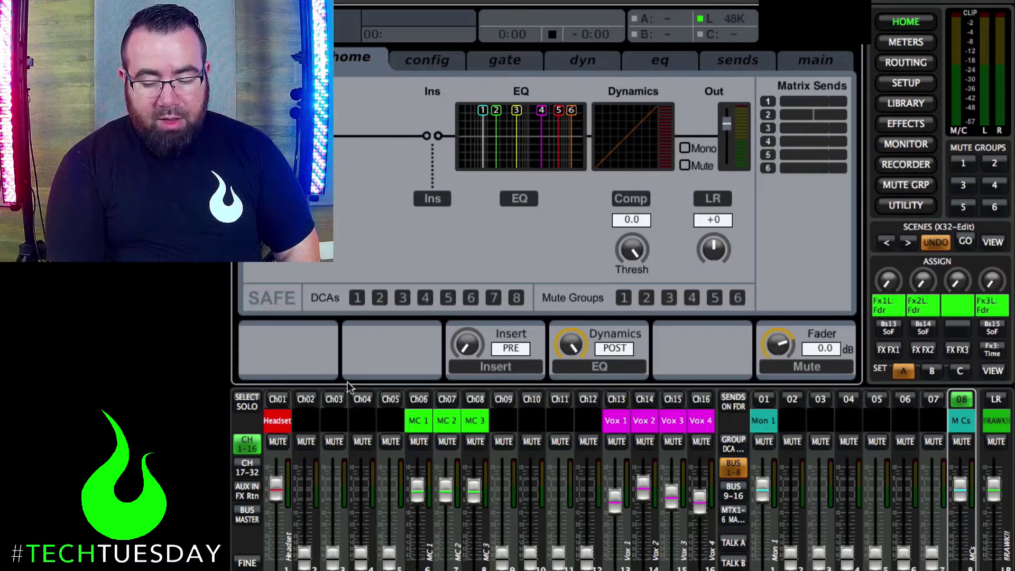
# Select the Headset channel to show its home overview
pyautogui.click(278, 427)
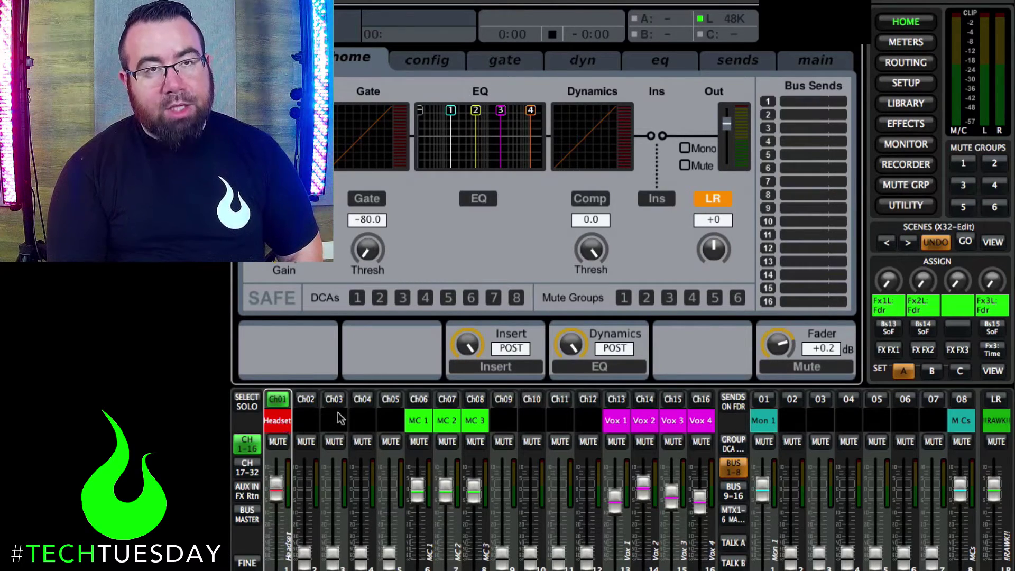
# Source effects slot 5's Dual Graphic EQ from Ch 01 in the effects rack
pyautogui.click(900, 119)
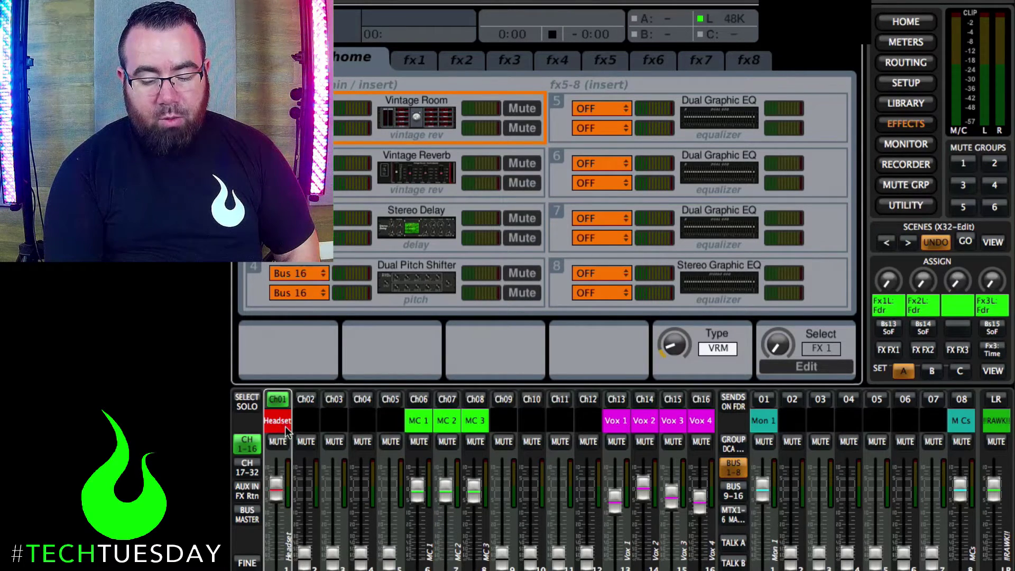
pyautogui.click(609, 108)
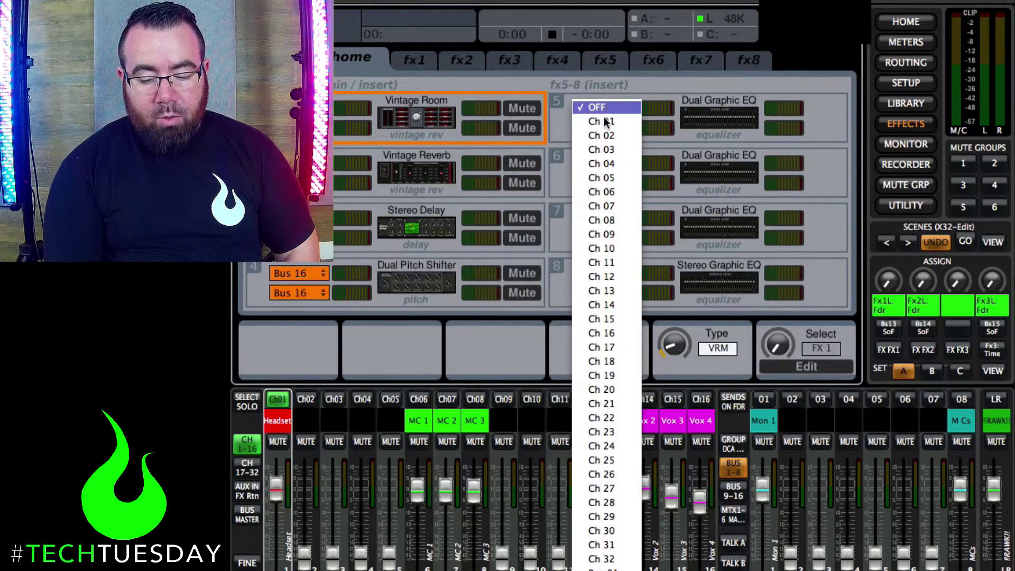
pyautogui.click(606, 122)
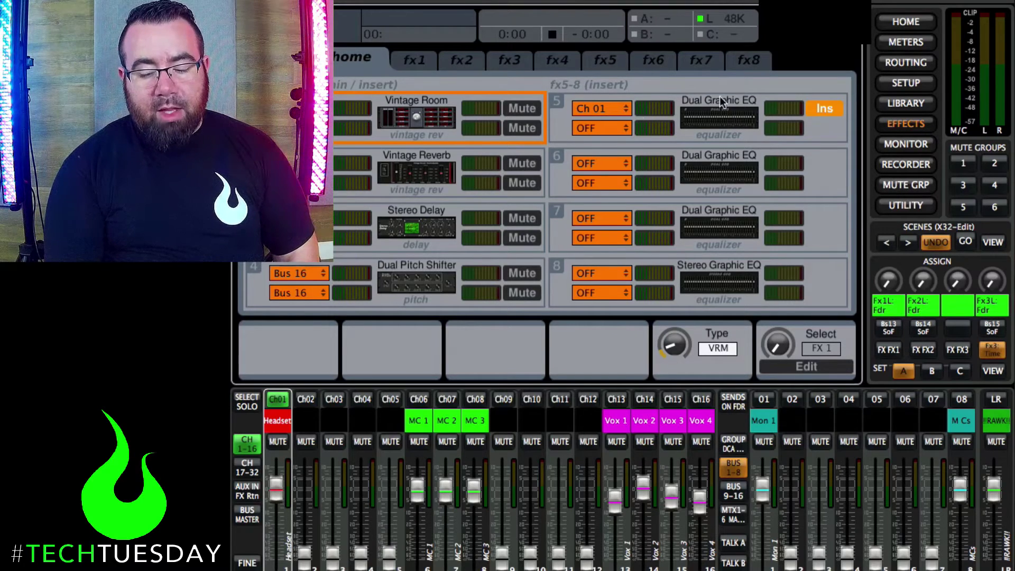
# Set slot 5's source back to OFF and return to the Headset home overview
pyautogui.click(599, 109)
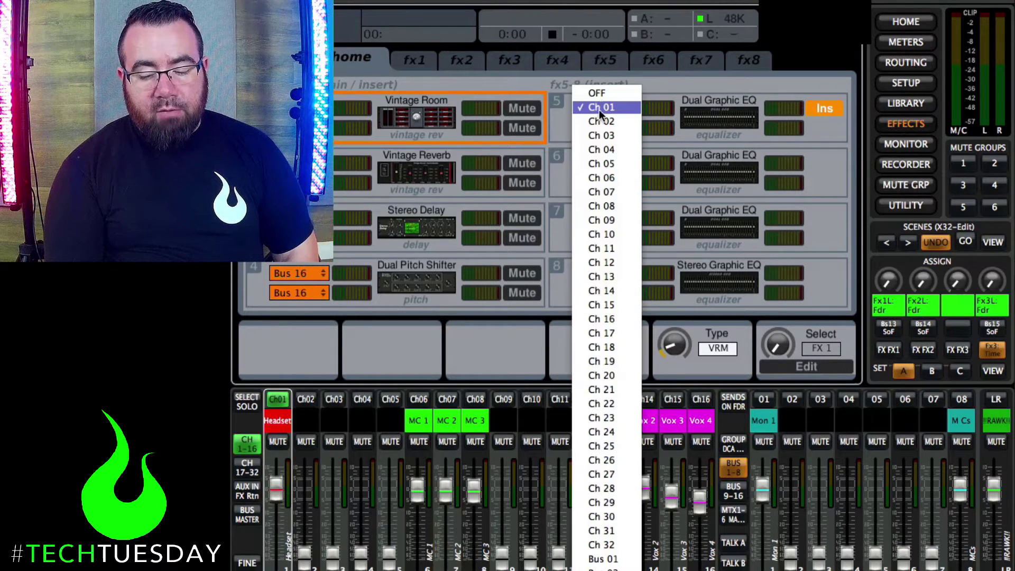
pyautogui.click(602, 92)
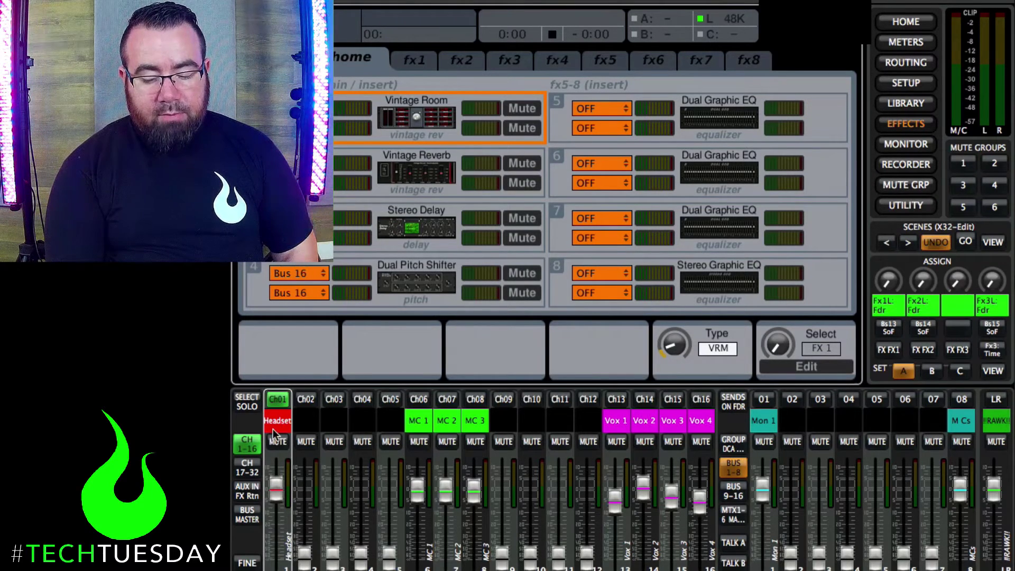
pyautogui.click(901, 24)
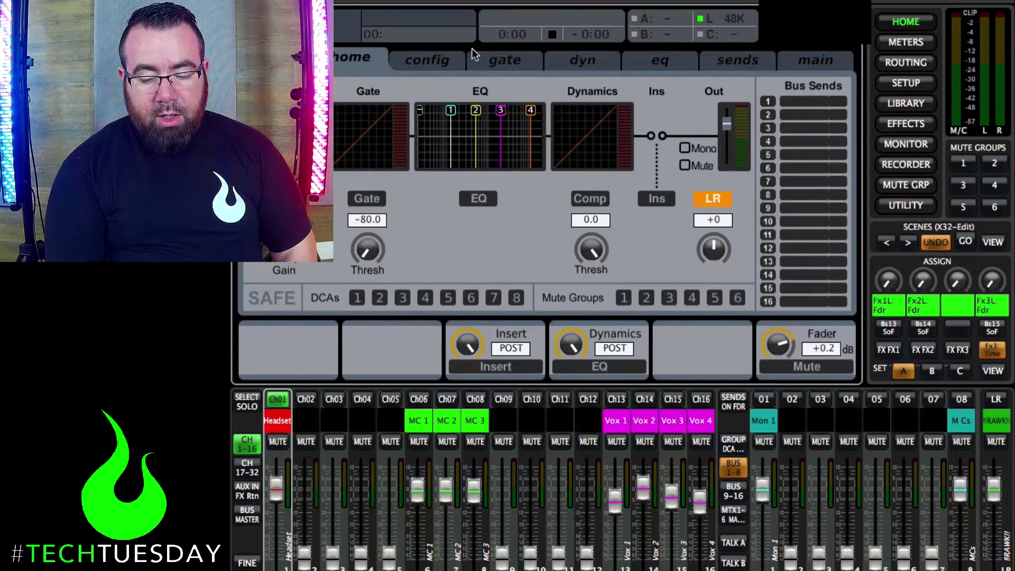
# Assign Fx5L:GEQ2 as the Headset channel's insert on its config page
pyautogui.click(429, 62)
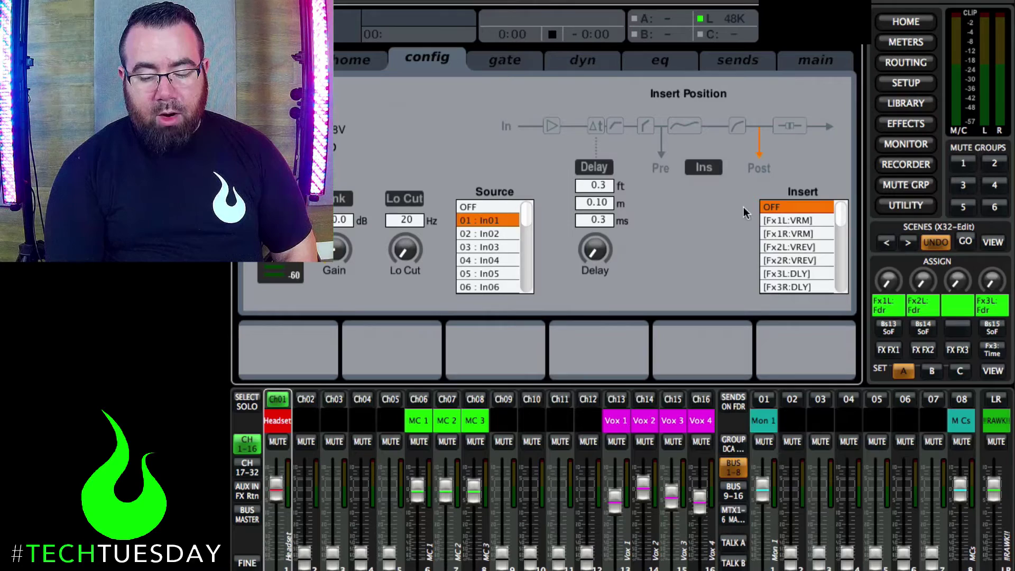
pyautogui.moveTo(844, 218); pyautogui.dragTo(843, 236)
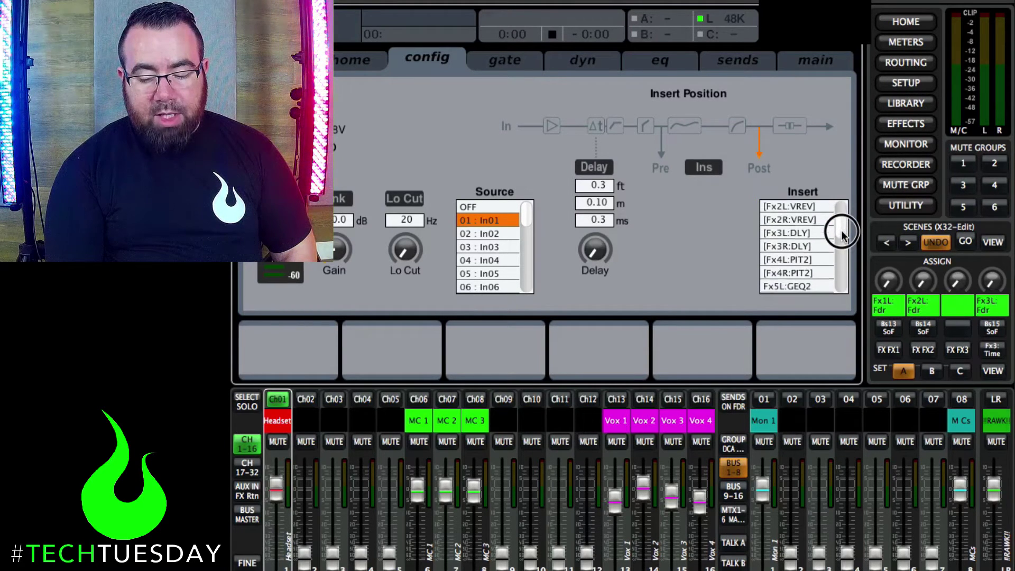
pyautogui.click(788, 286)
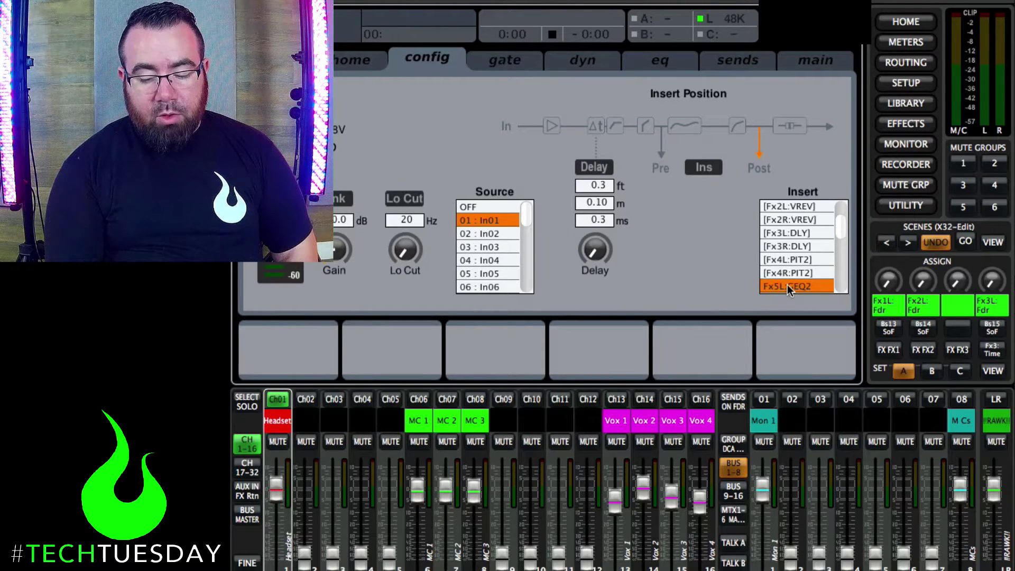
# Engage the Headset channel's insert so Fx5L:GEQ2 is in the signal path
pyautogui.click(705, 167)
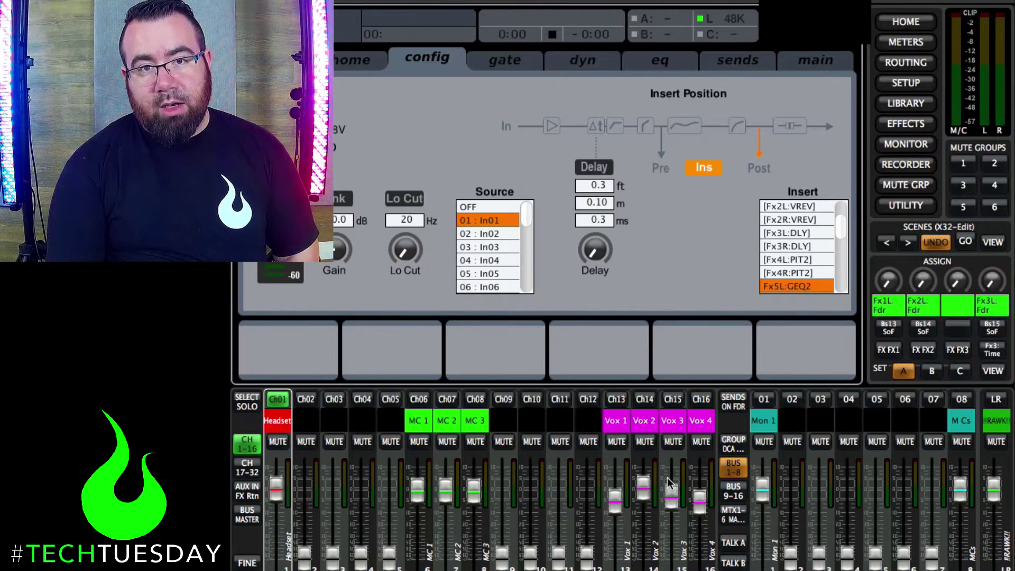
# Select the Mon 1 bus and show its six-band EQ page
pyautogui.click(765, 421)
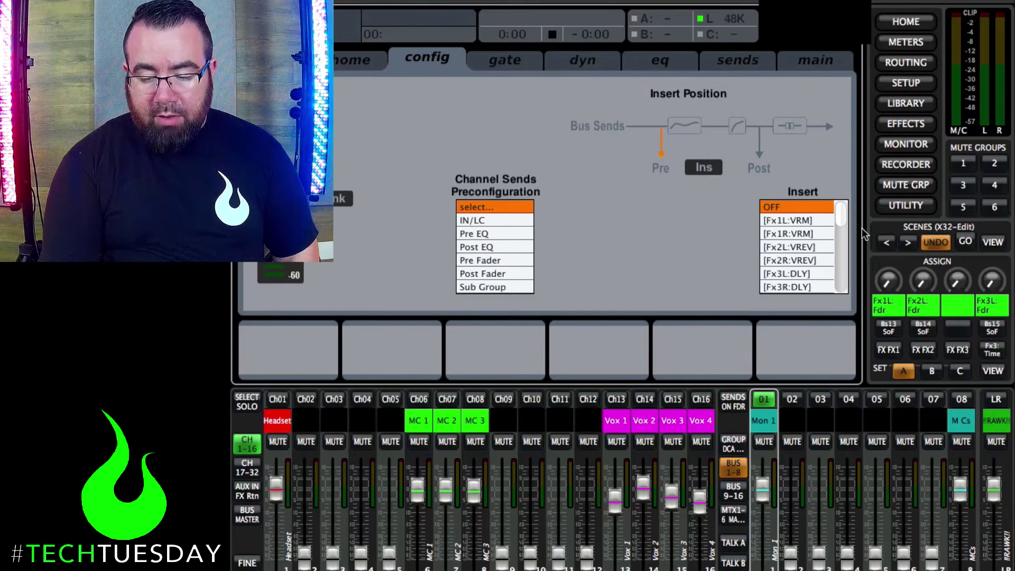
pyautogui.click(660, 64)
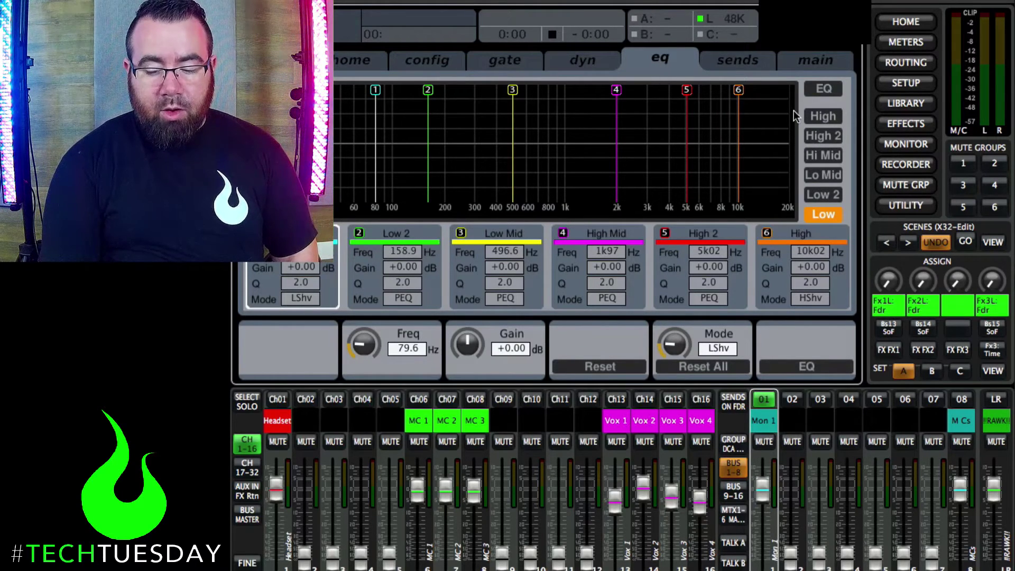
# Switch on Mon 1's EQ and set the Lo Mid band to -8.5 dB at 1k13
pyautogui.click(822, 91)
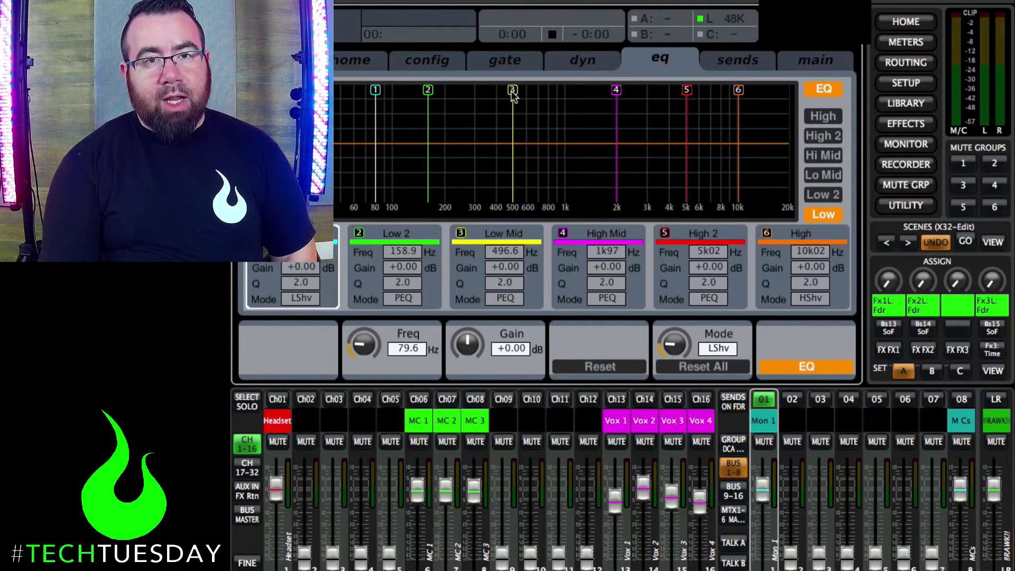
pyautogui.moveTo(513, 94)
pyautogui.mouseDown()
pyautogui.moveTo(516, 68)
pyautogui.moveTo(571, 67)
pyautogui.mouseUp()
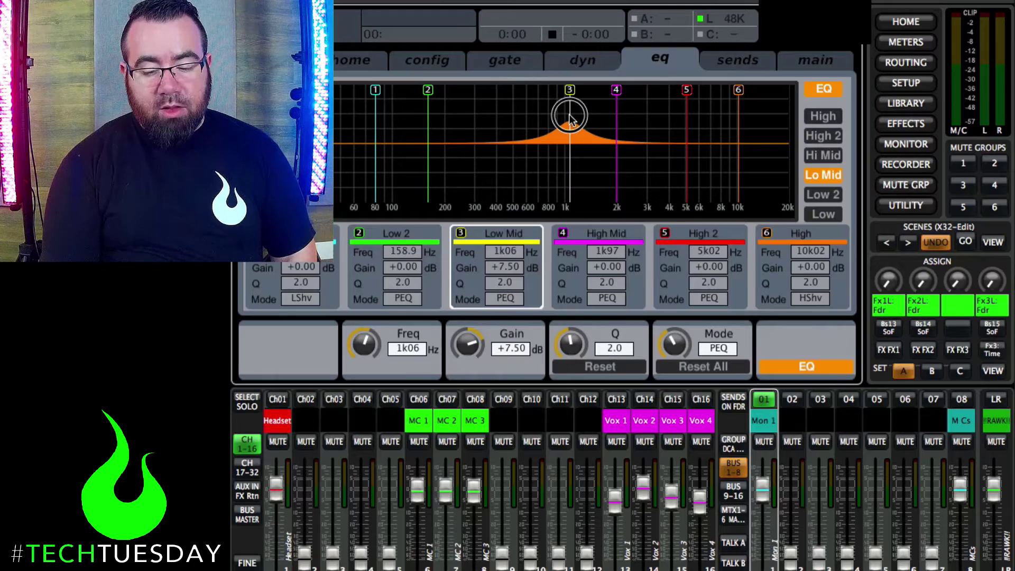
pyautogui.moveTo(564, 152); pyautogui.dragTo(574, 141)
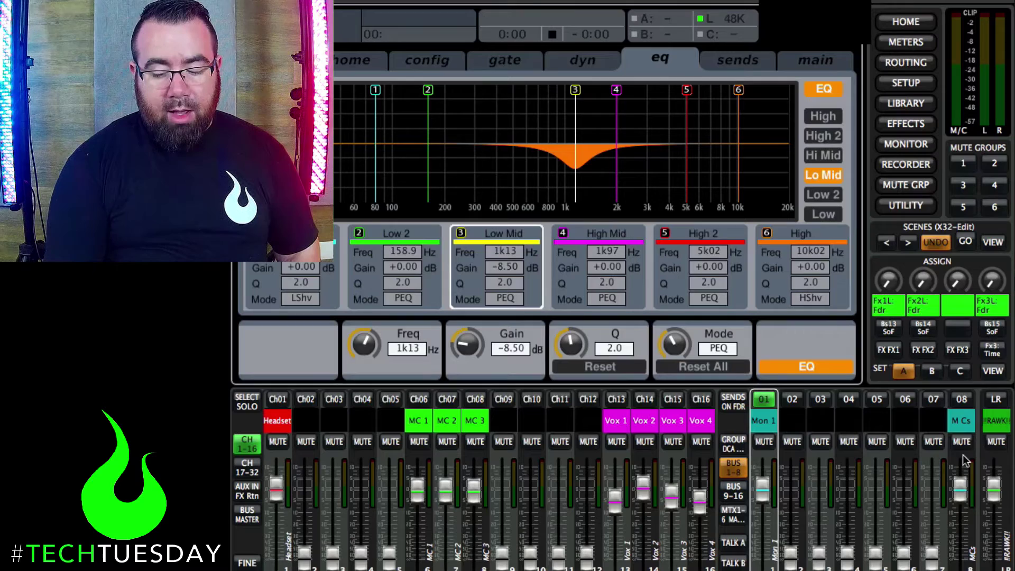
# Set bus 08 (M Cs) channel sends to Post Fader and confirm the send reset
pyautogui.click(963, 421)
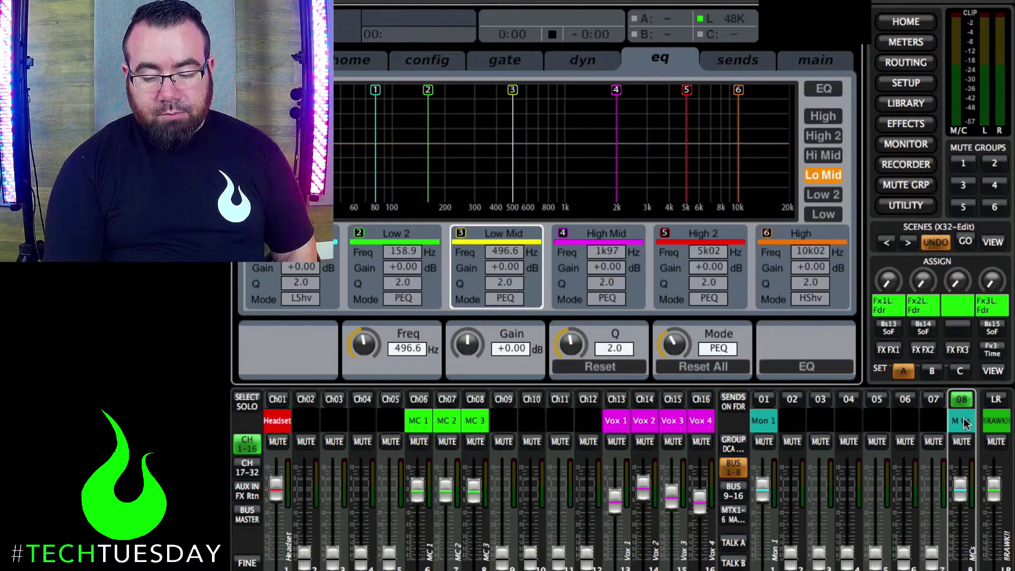
pyautogui.click(415, 59)
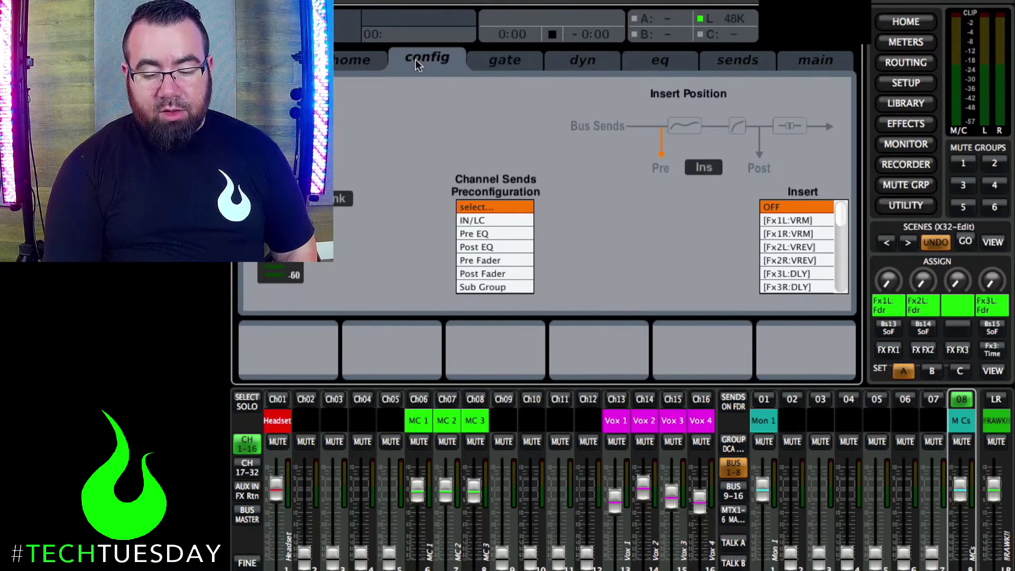
pyautogui.click(486, 274)
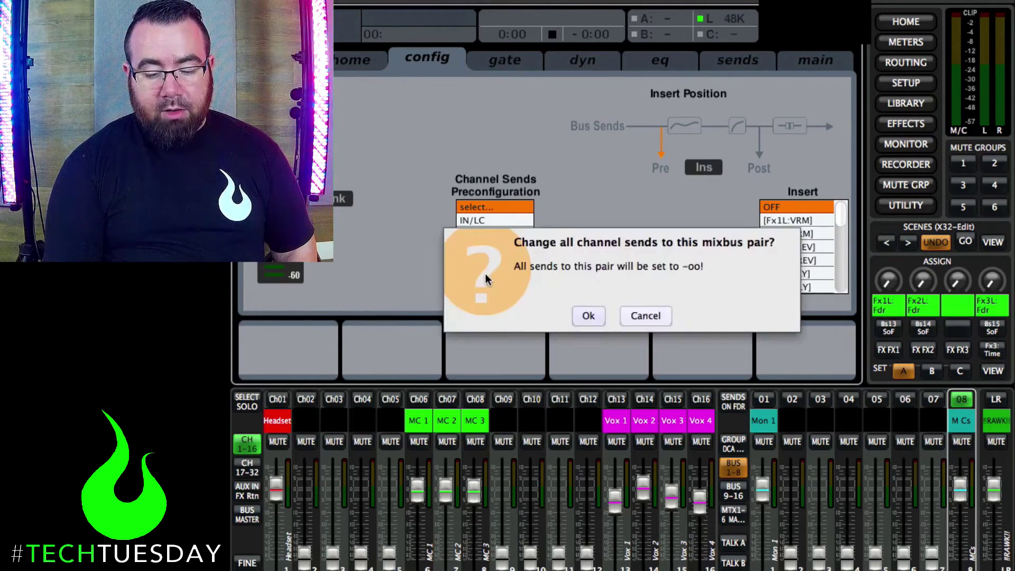
pyautogui.click(587, 316)
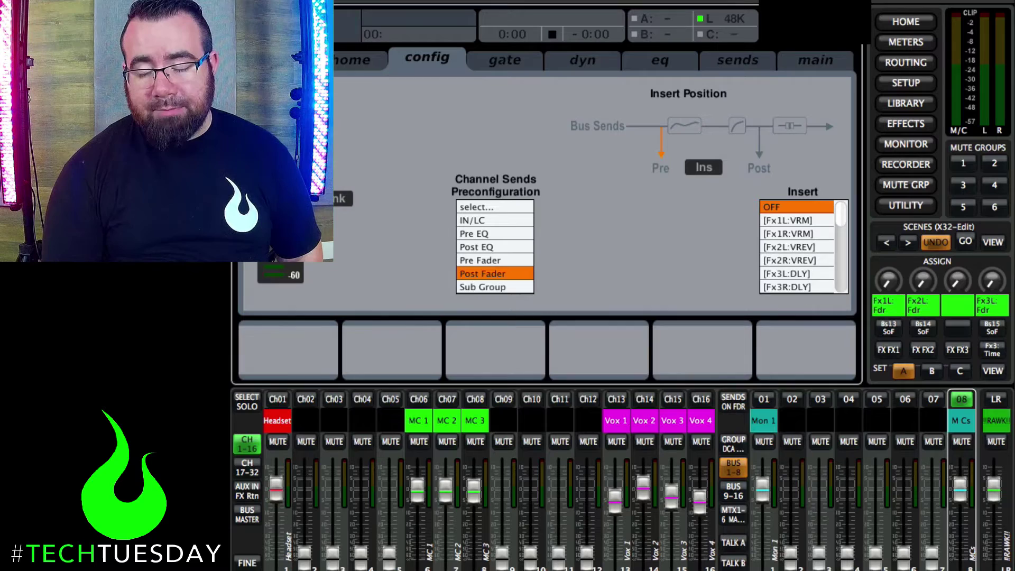
# Using Sends on Fader, raise MC 1 (Ch06) and MC 2 (Ch07) sends into bus 08
pyautogui.click(960, 423)
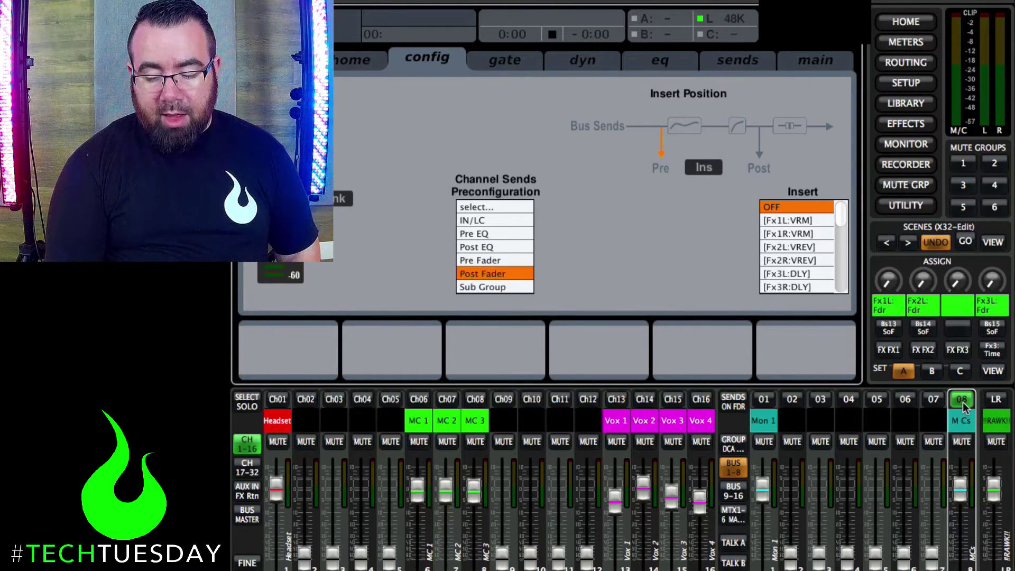
pyautogui.click(734, 403)
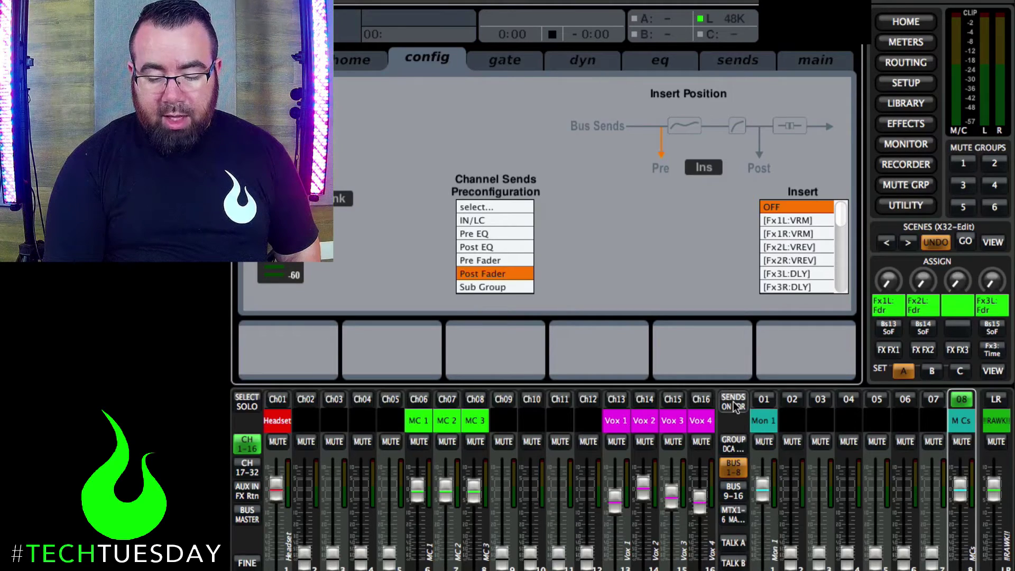
pyautogui.moveTo(418, 552); pyautogui.dragTo(421, 488)
pyautogui.click(447, 555)
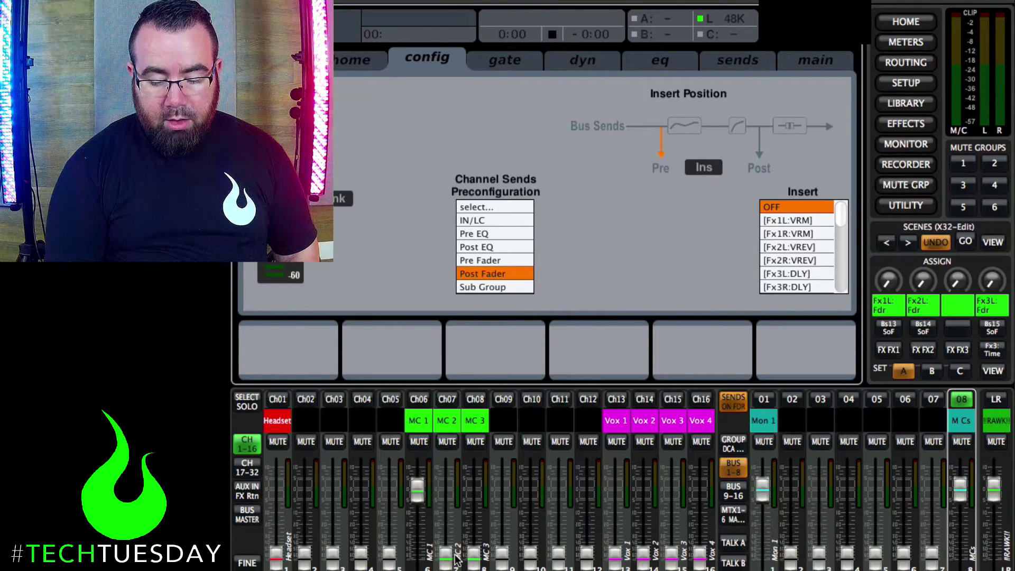
pyautogui.moveTo(447, 556); pyautogui.dragTo(476, 495)
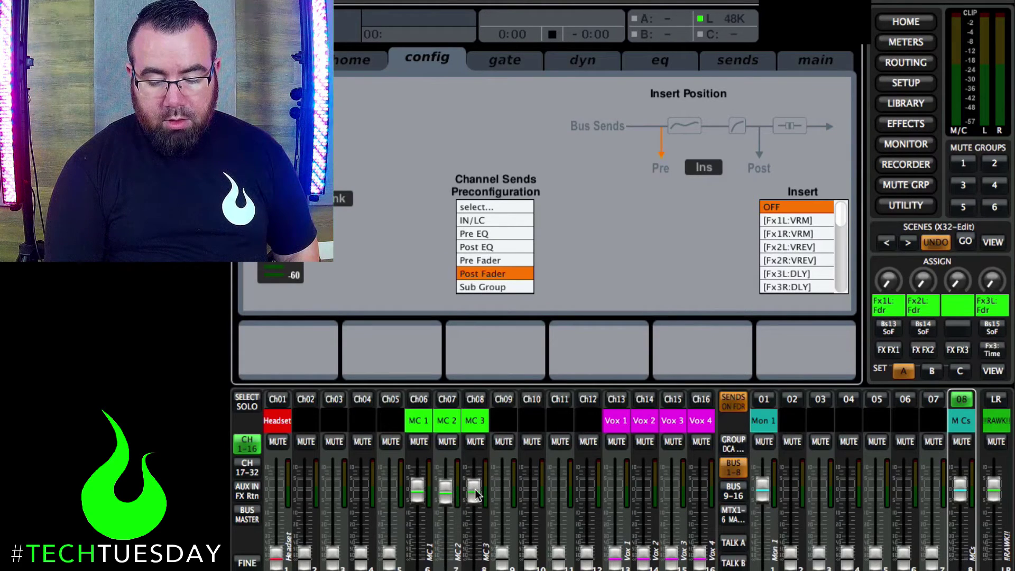
pyautogui.click(737, 403)
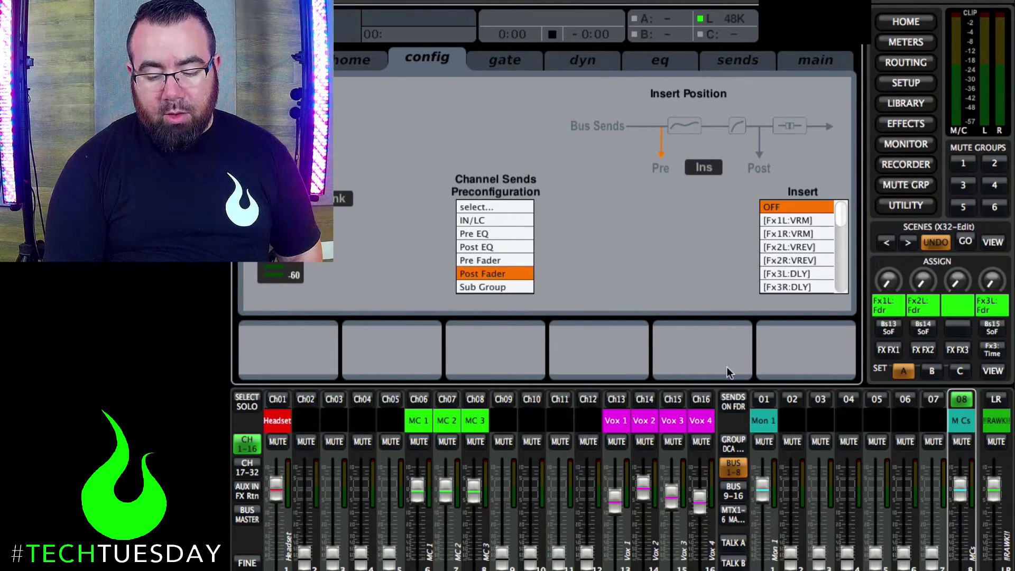
# Show MC 1 (Ch06)'s home overview and toggle its LR main assignment off and on
pyautogui.click(413, 423)
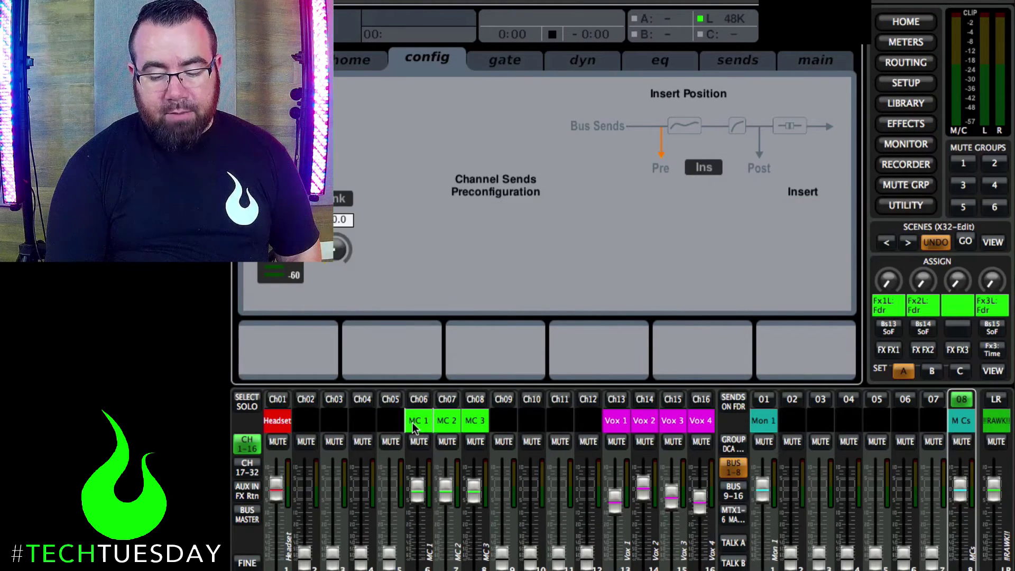
pyautogui.click(895, 26)
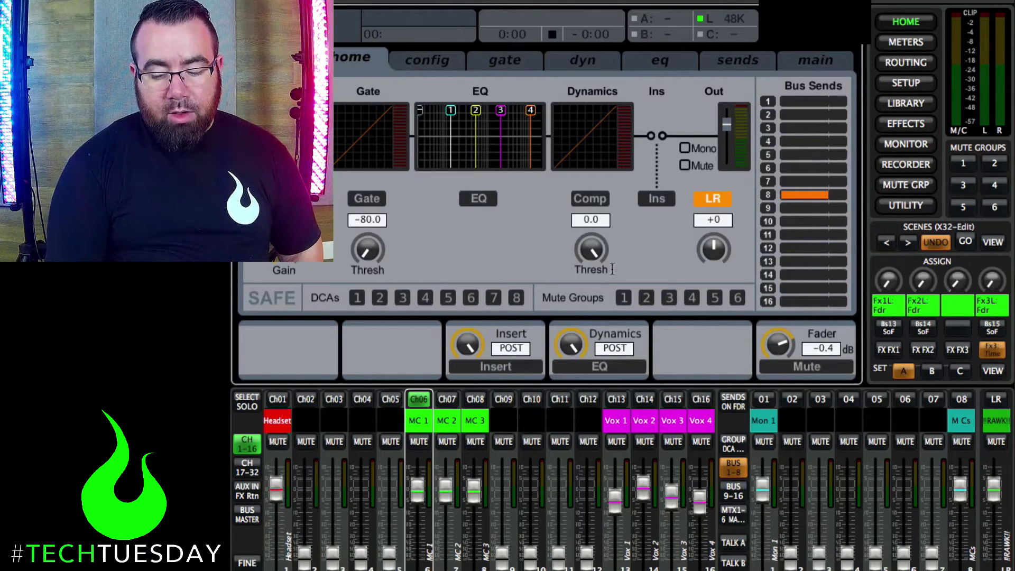
pyautogui.click(722, 201)
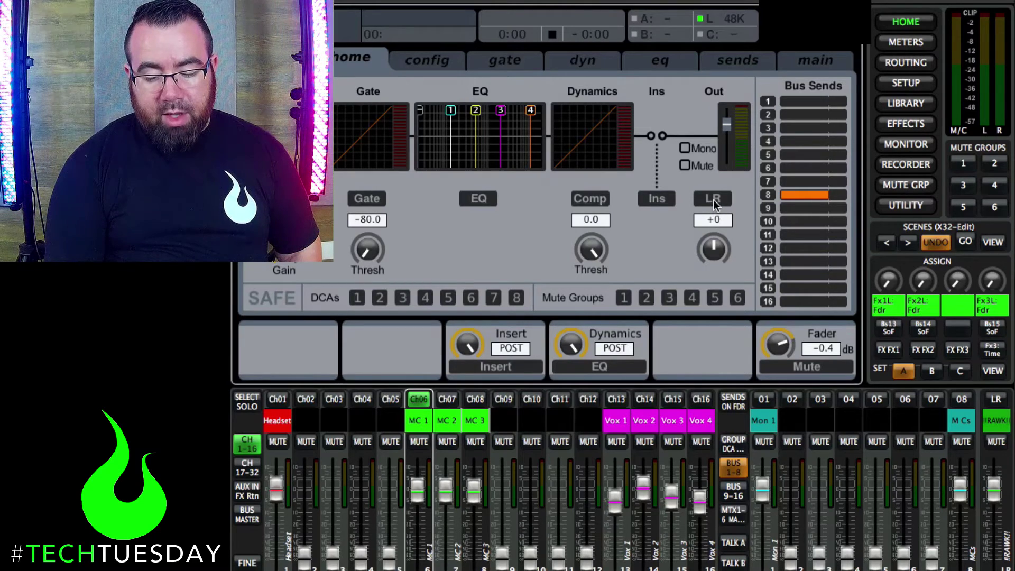
pyautogui.click(713, 200)
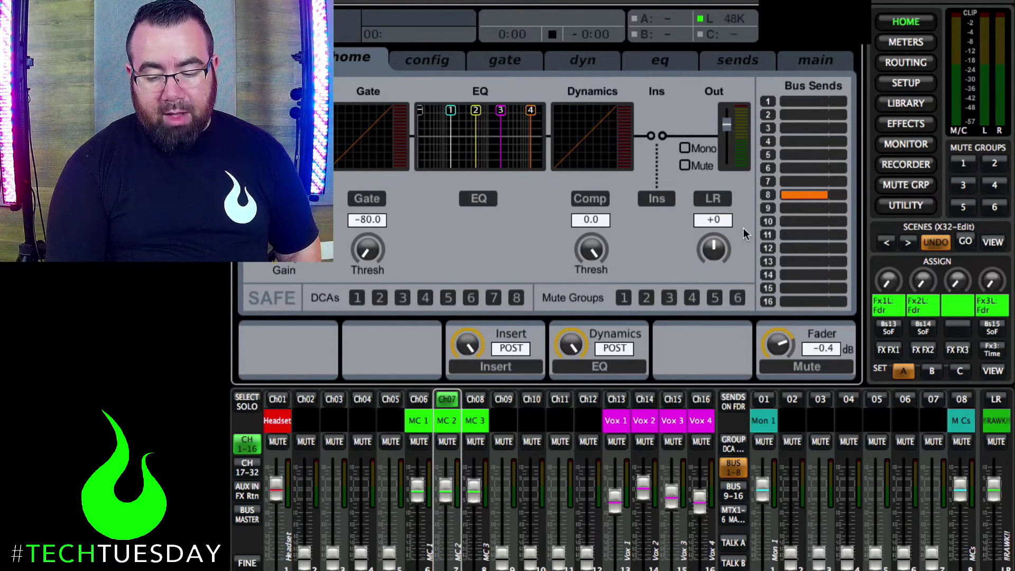
# Select bus 08 (M Cs) to show its home overview, routed to main LR at 0.0 dB
pyautogui.click(964, 425)
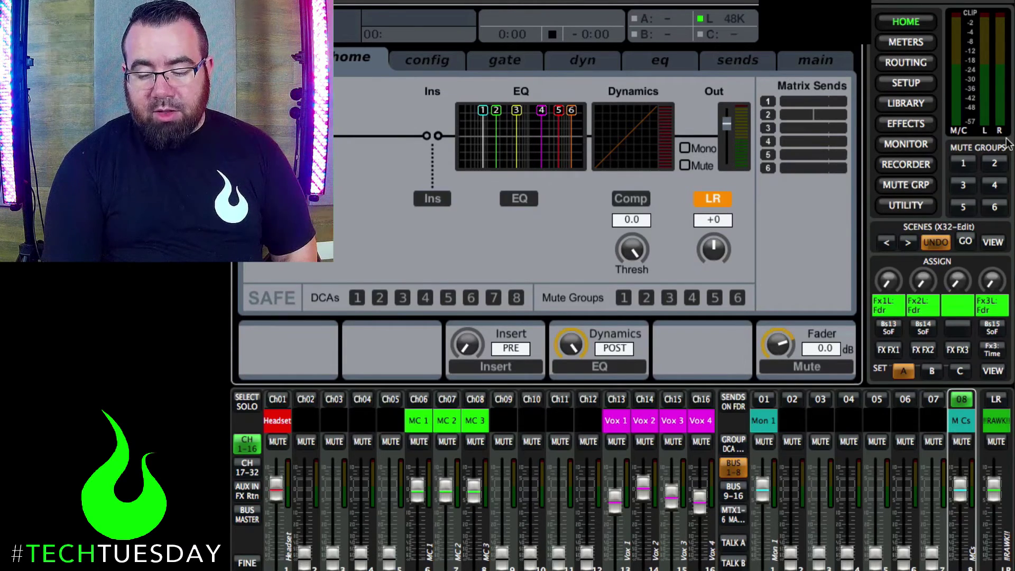
# Assign Bus 08 as fx5 Dual Graphic EQ's second insert source and switch the insert on
pyautogui.click(895, 128)
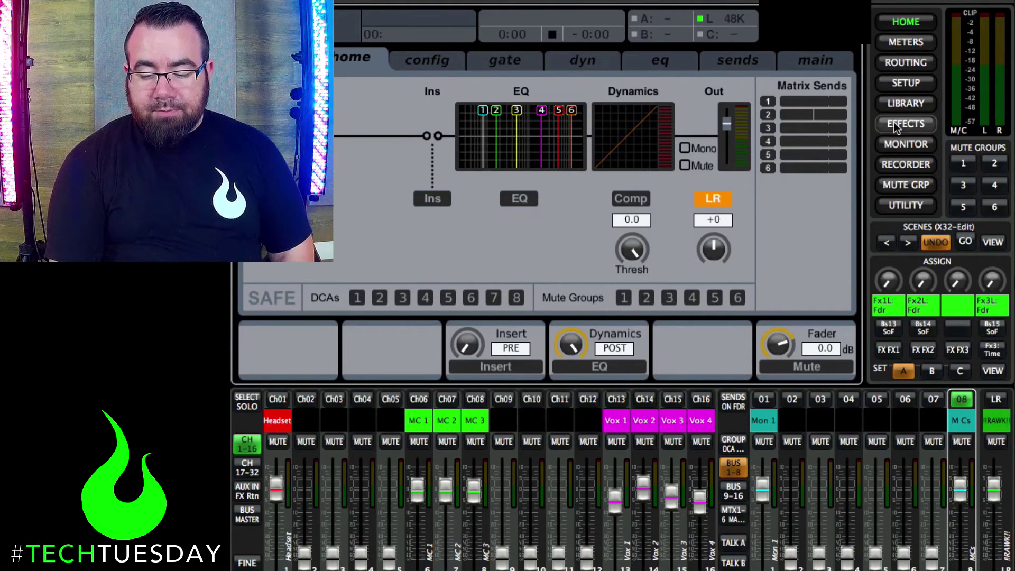
pyautogui.click(894, 126)
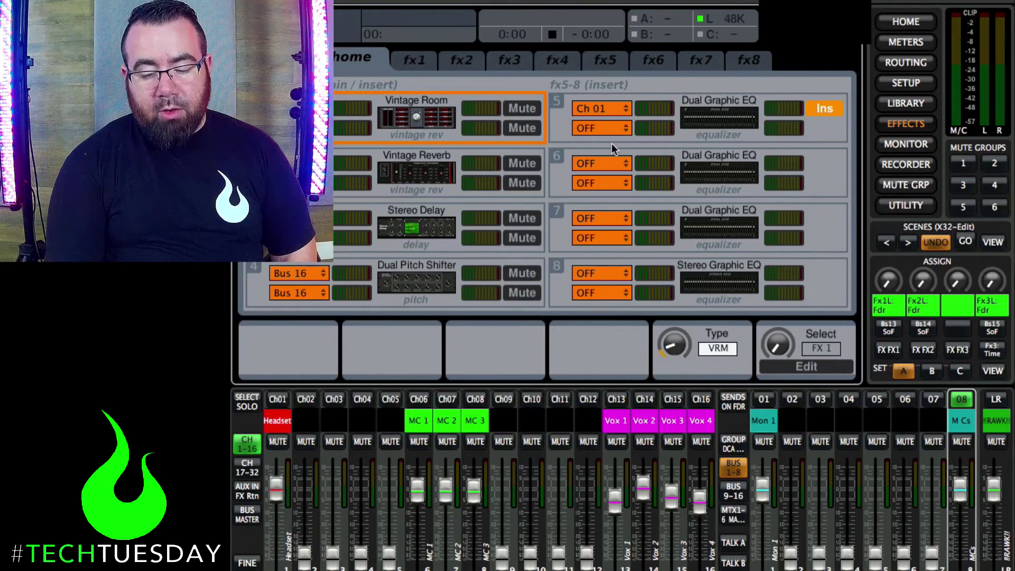
pyautogui.click(598, 127)
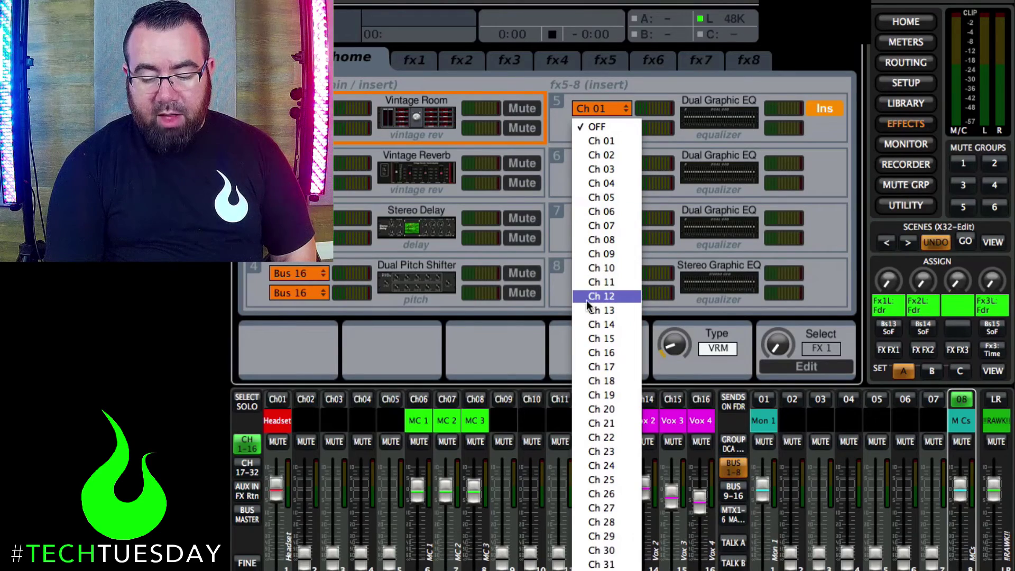
pyautogui.scroll(-5, 600, 455)
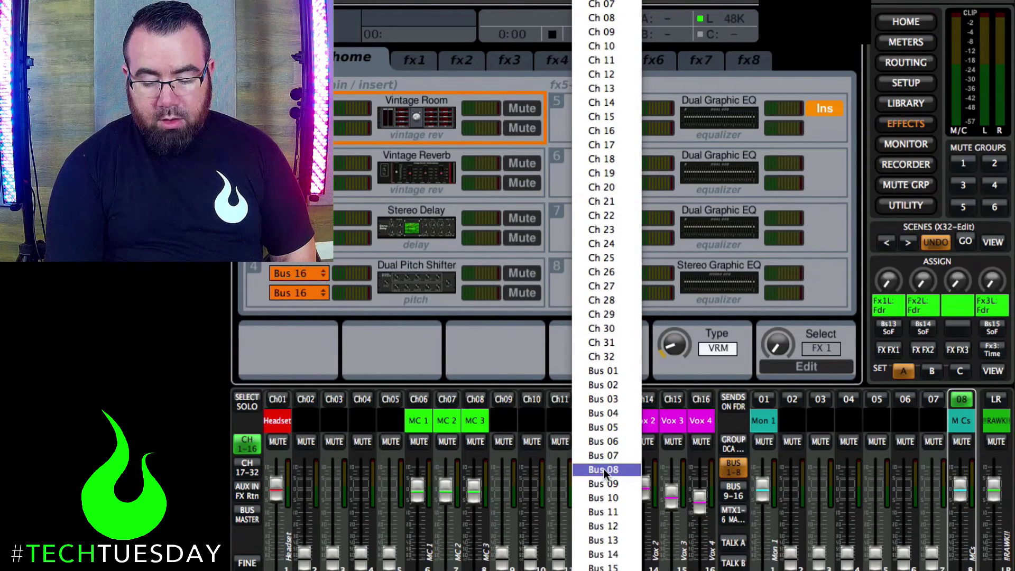
pyautogui.click(604, 469)
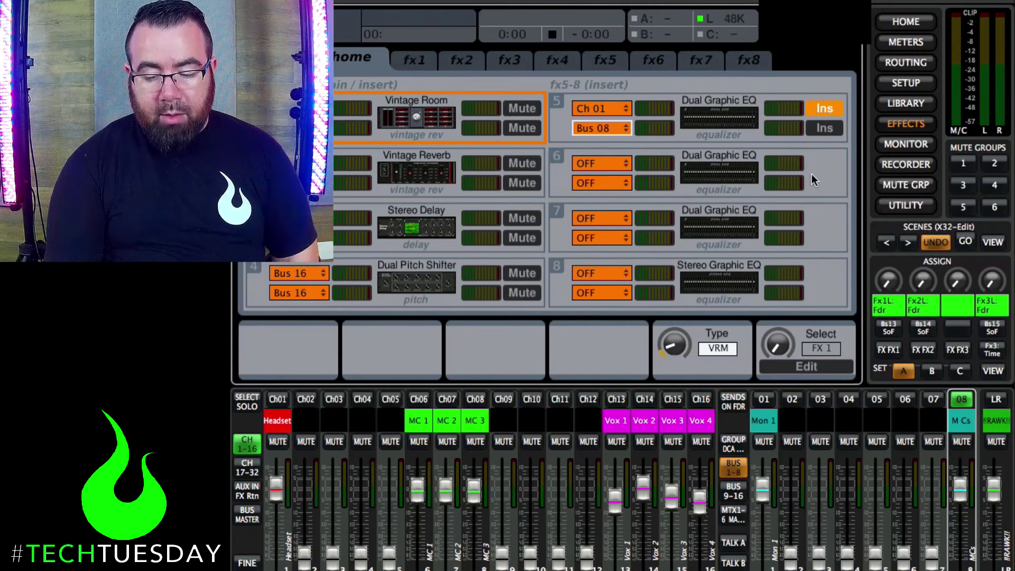
pyautogui.click(824, 129)
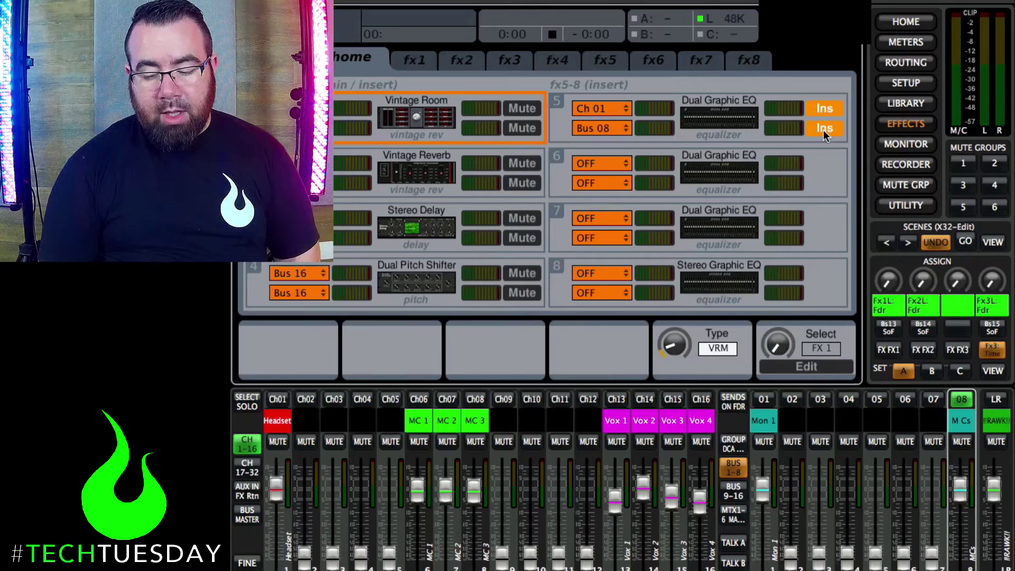